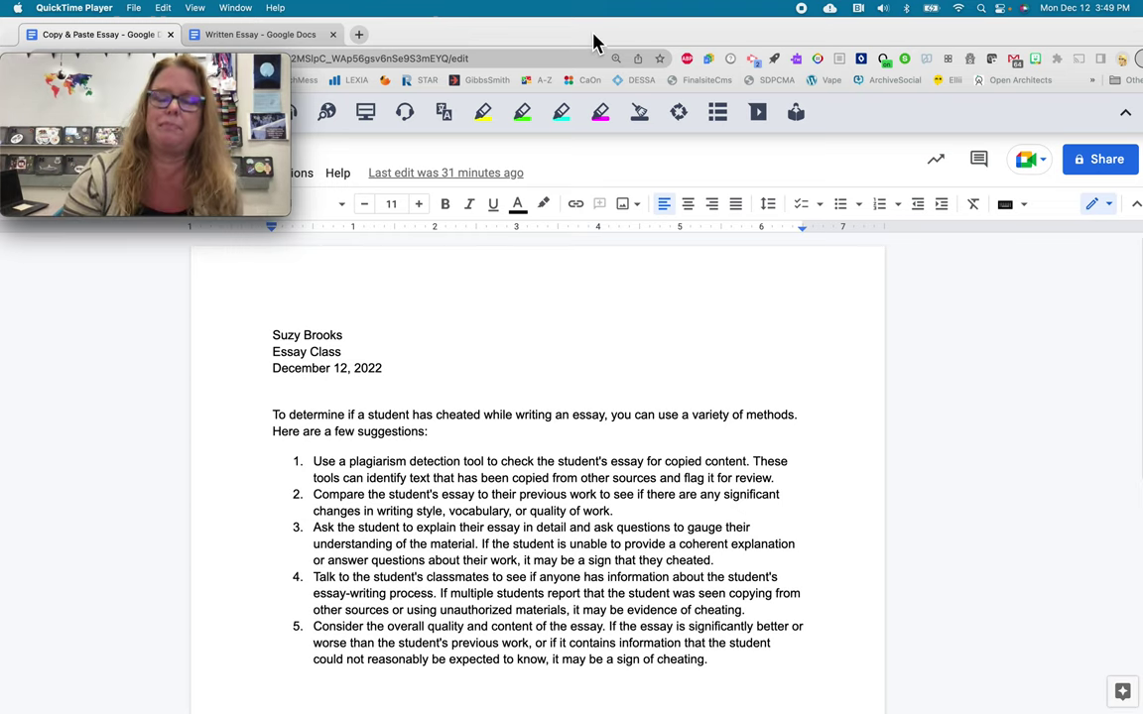
# Switch from the pasted essay to the Written Essay document and scroll down to its paragraphs
pyautogui.click(98, 36)
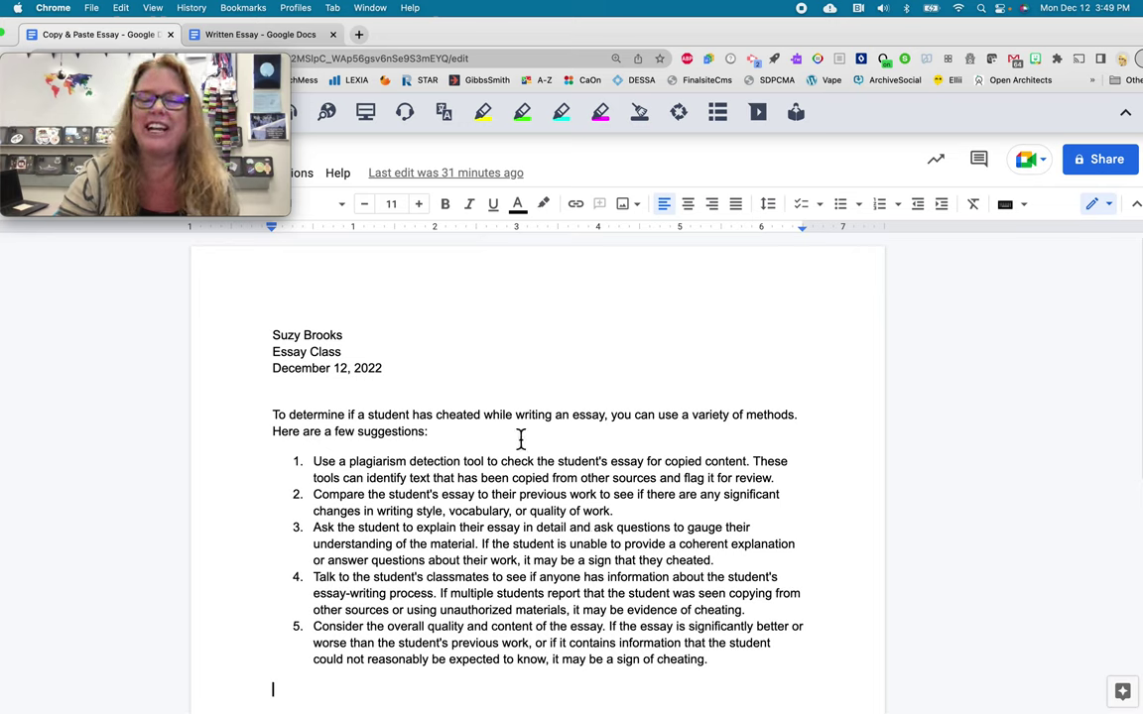
pyautogui.scroll(-1, 520, 438)
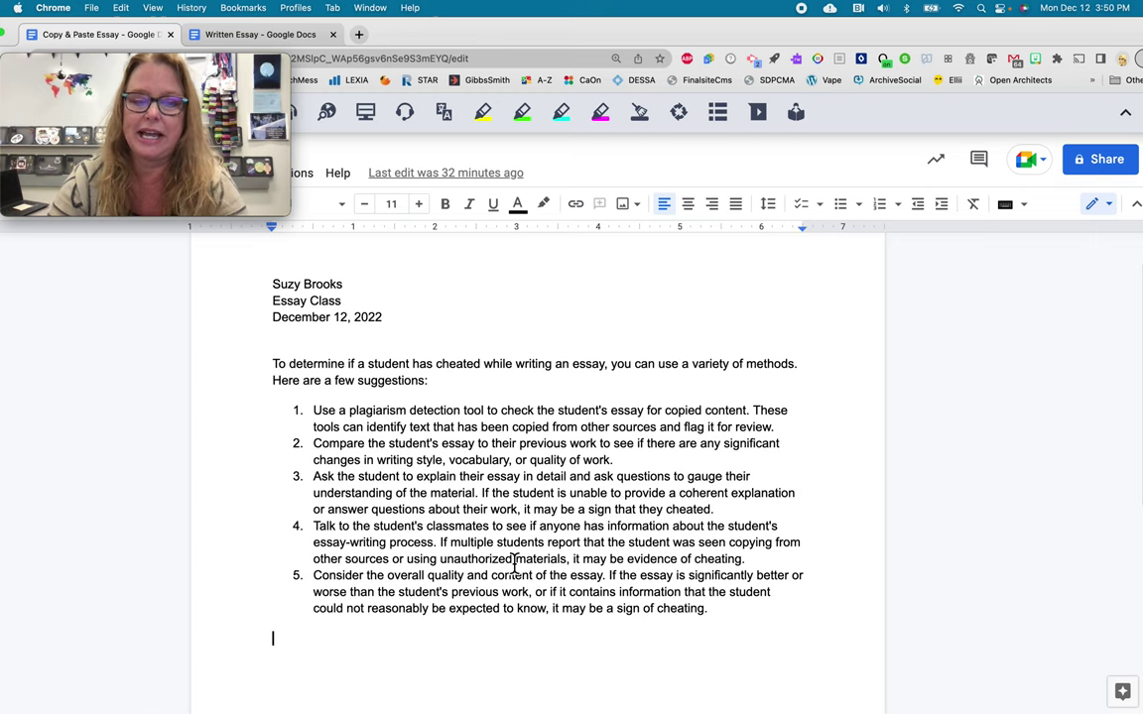
pyautogui.click(290, 37)
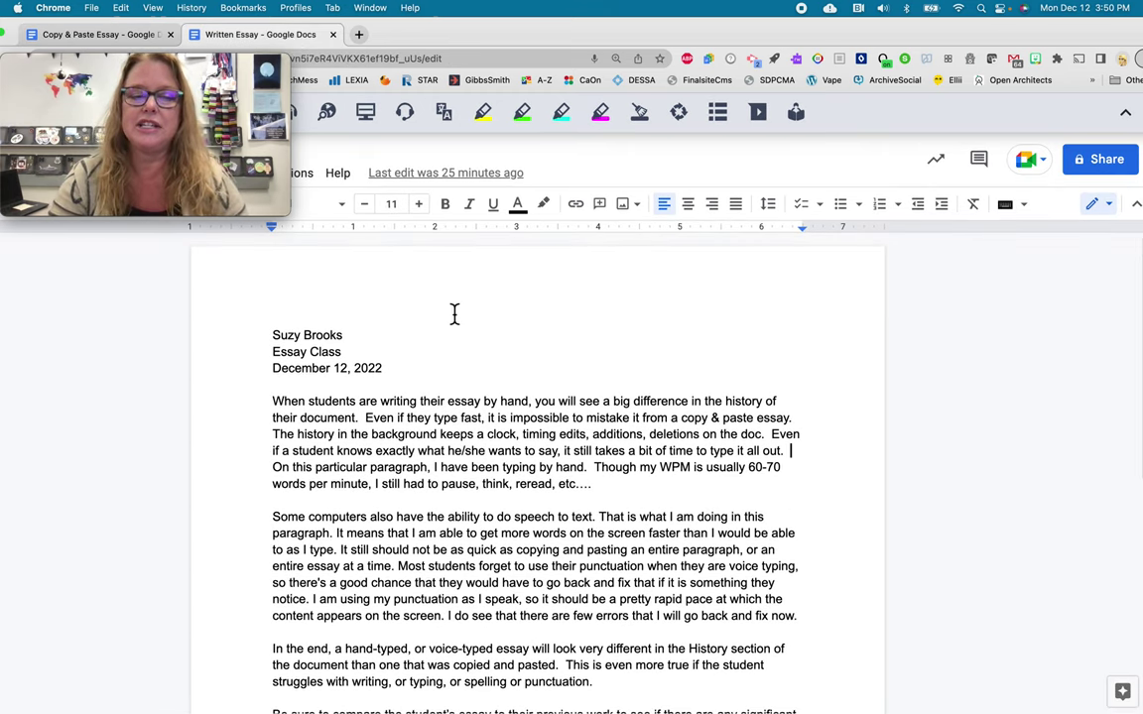
pyautogui.scroll(-1, 498, 349)
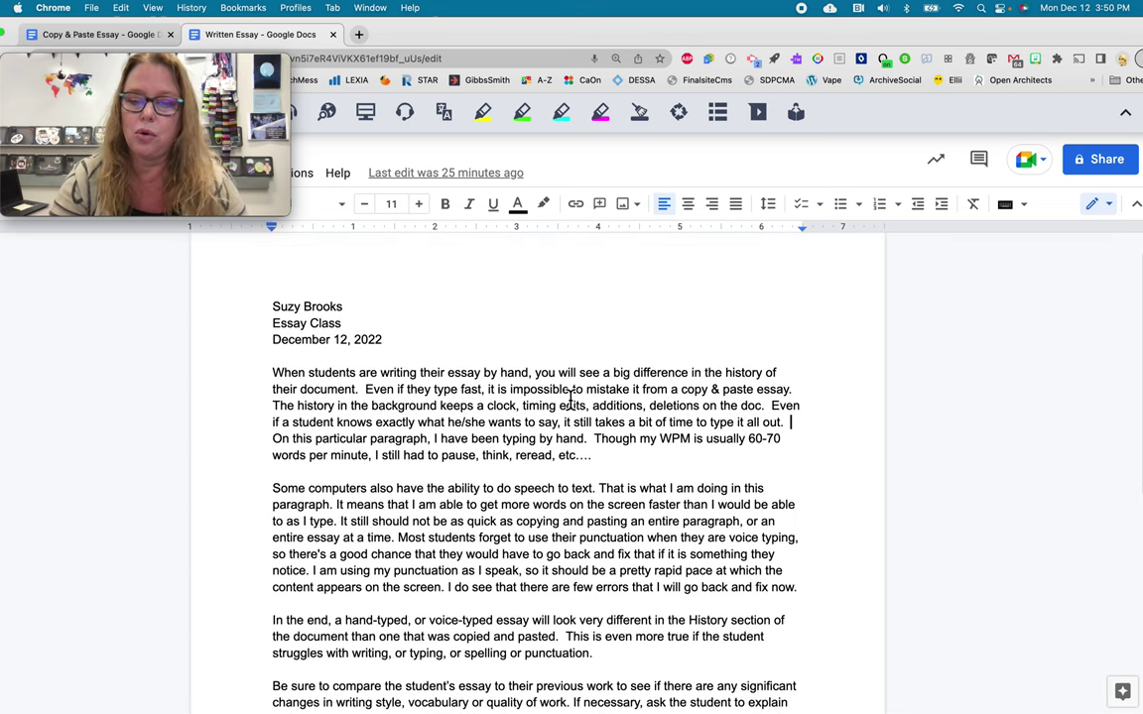
pyautogui.scroll(-2, 572, 402)
pyautogui.scroll(-3, 571, 402)
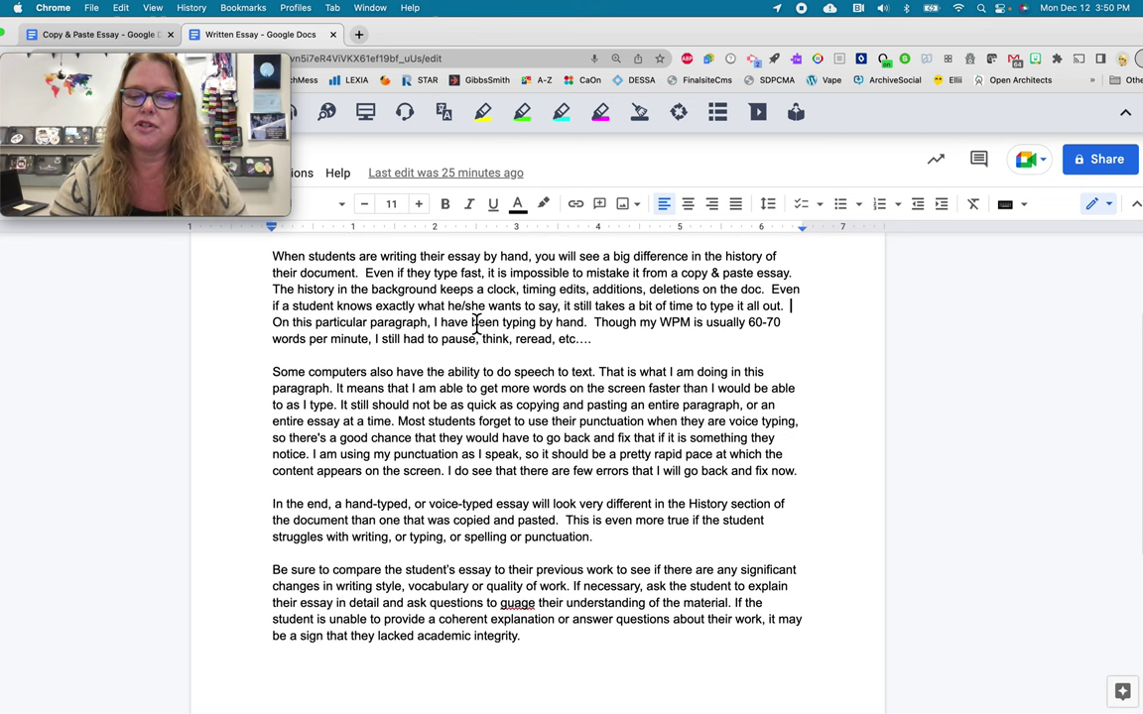
# Highlight the hand-typed first paragraph, the voice-typed second paragraph and the closing paragraphs, then return to the top
pyautogui.moveTo(468, 256); pyautogui.dragTo(556, 339)
pyautogui.click(503, 395)
pyautogui.moveTo(482, 373); pyautogui.dragTo(592, 495)
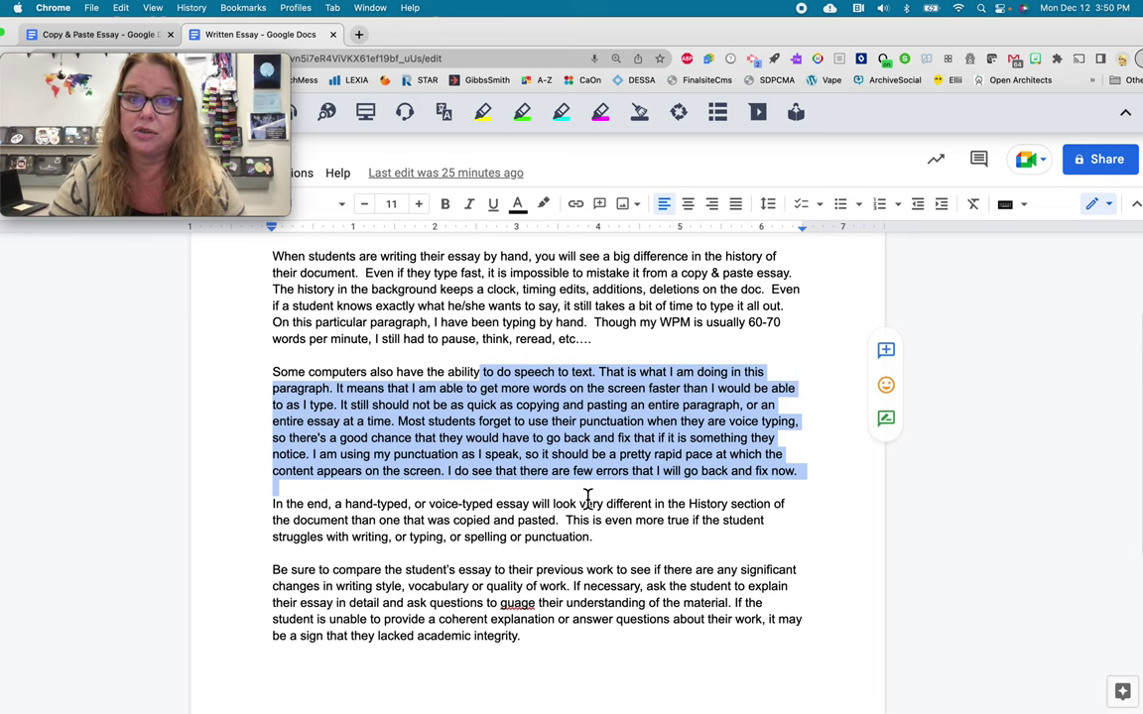
pyautogui.scroll(-3, 587, 496)
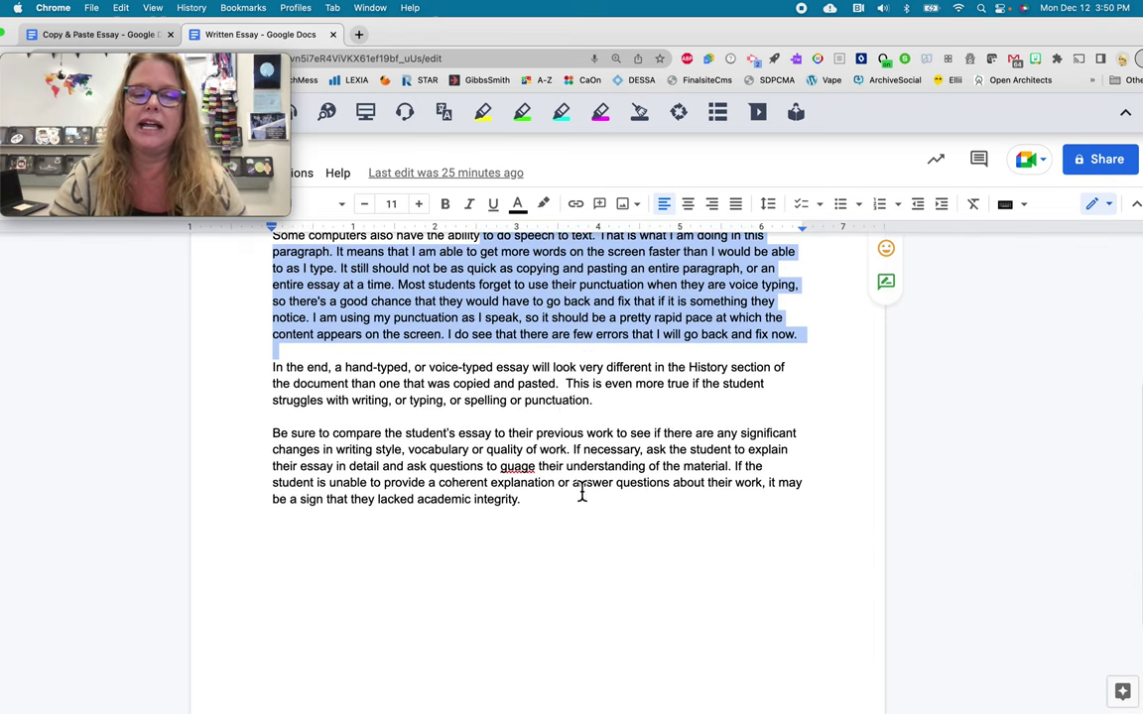
pyautogui.moveTo(553, 369); pyautogui.dragTo(571, 493)
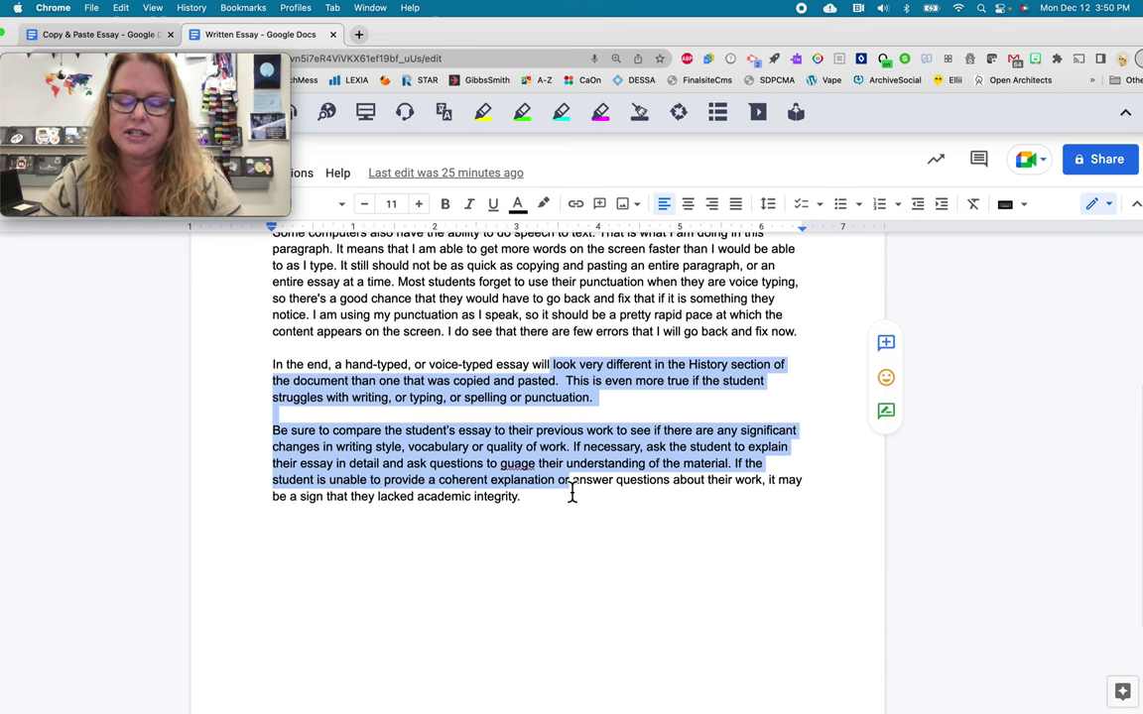
pyautogui.scroll(-1, 571, 493)
pyautogui.scroll(6, 571, 493)
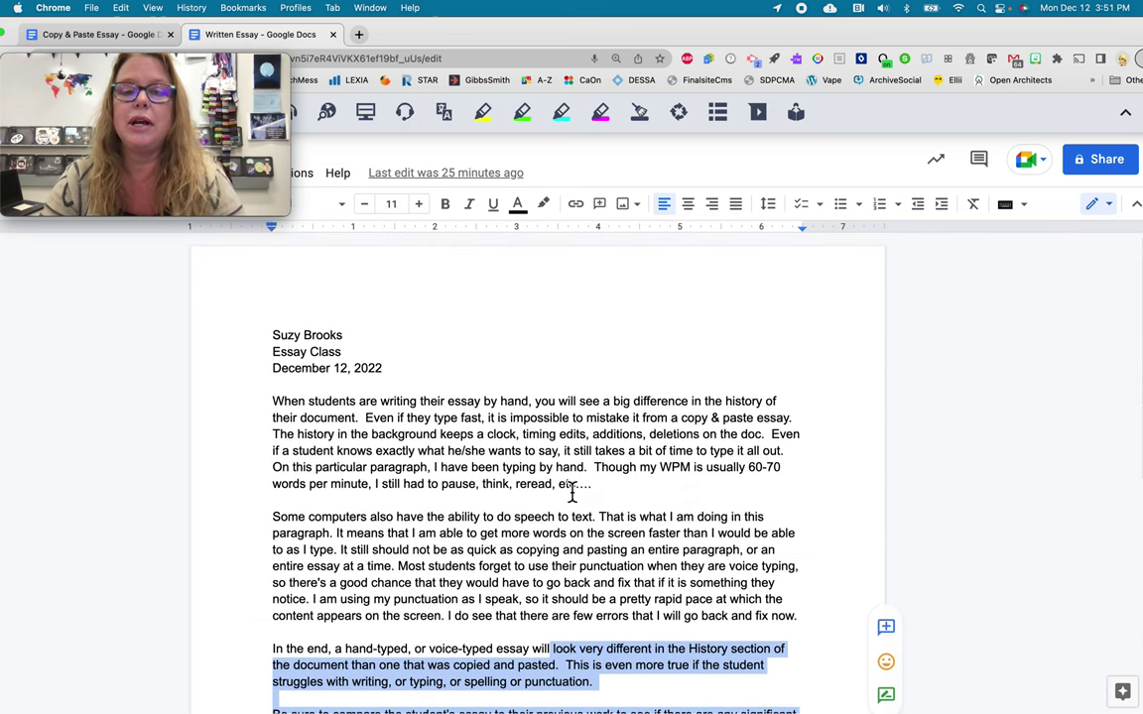
# Return to the Copy & Paste Essay and show the File > Version history submenu
pyautogui.click(592, 354)
pyautogui.click(101, 35)
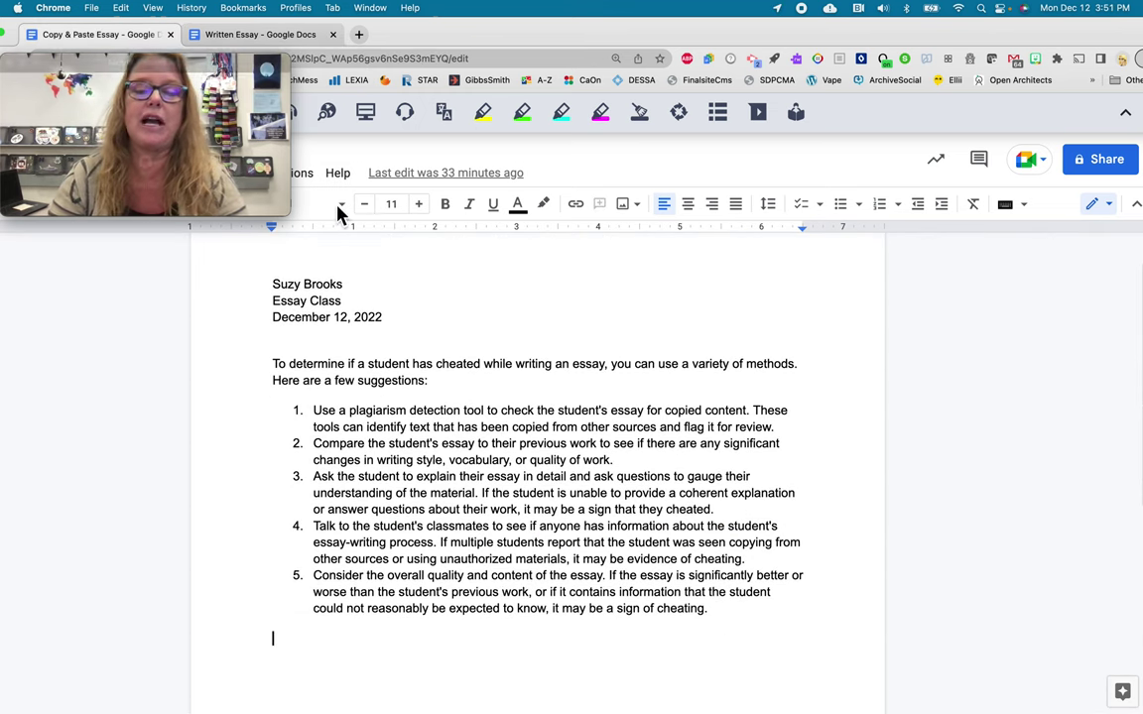
pyautogui.moveTo(159, 74)
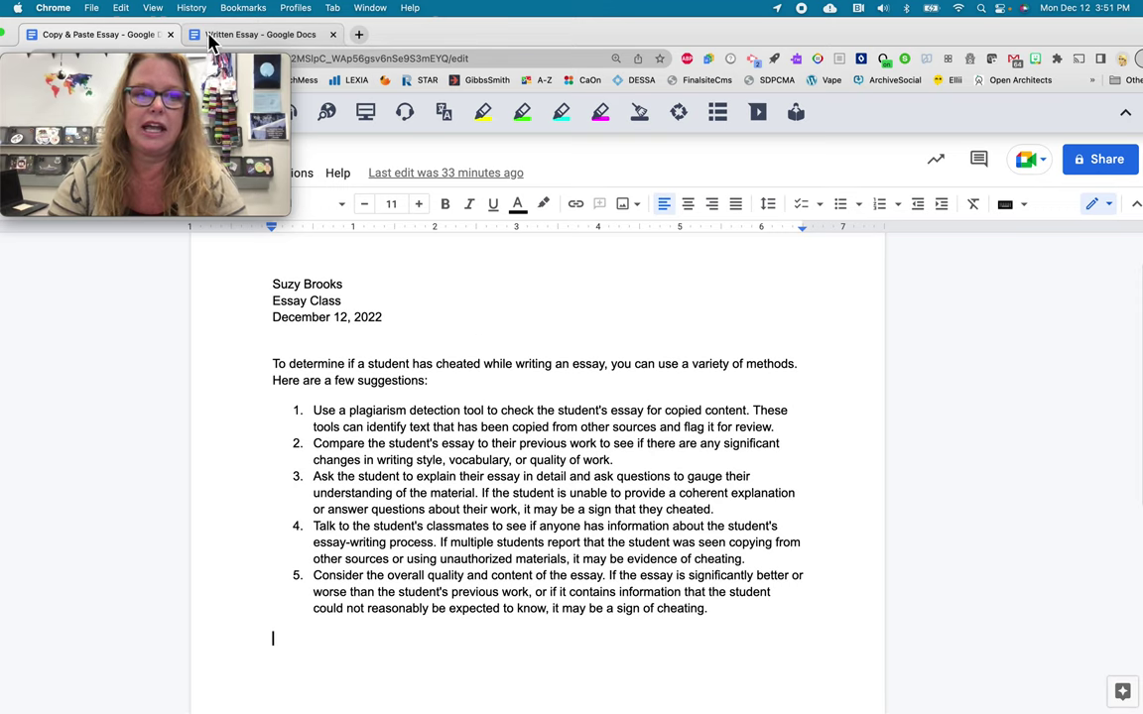
pyautogui.moveTo(158, 75); pyautogui.dragTo(291, 84)
pyautogui.click(33, 184)
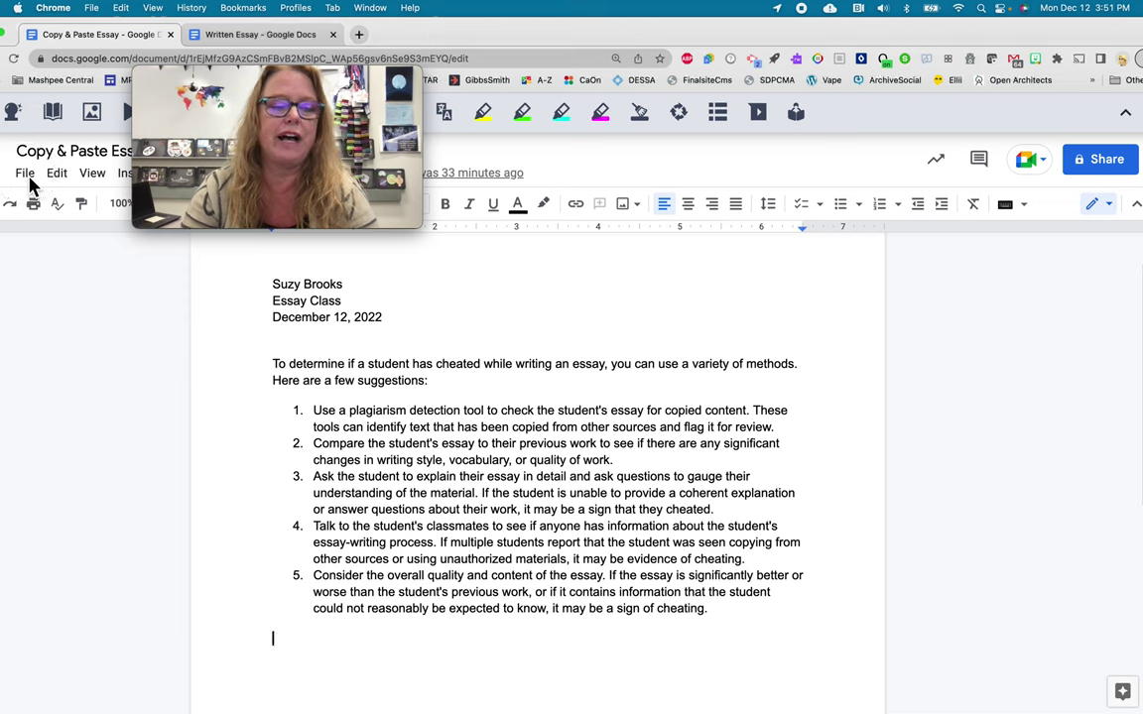
pyautogui.click(25, 175)
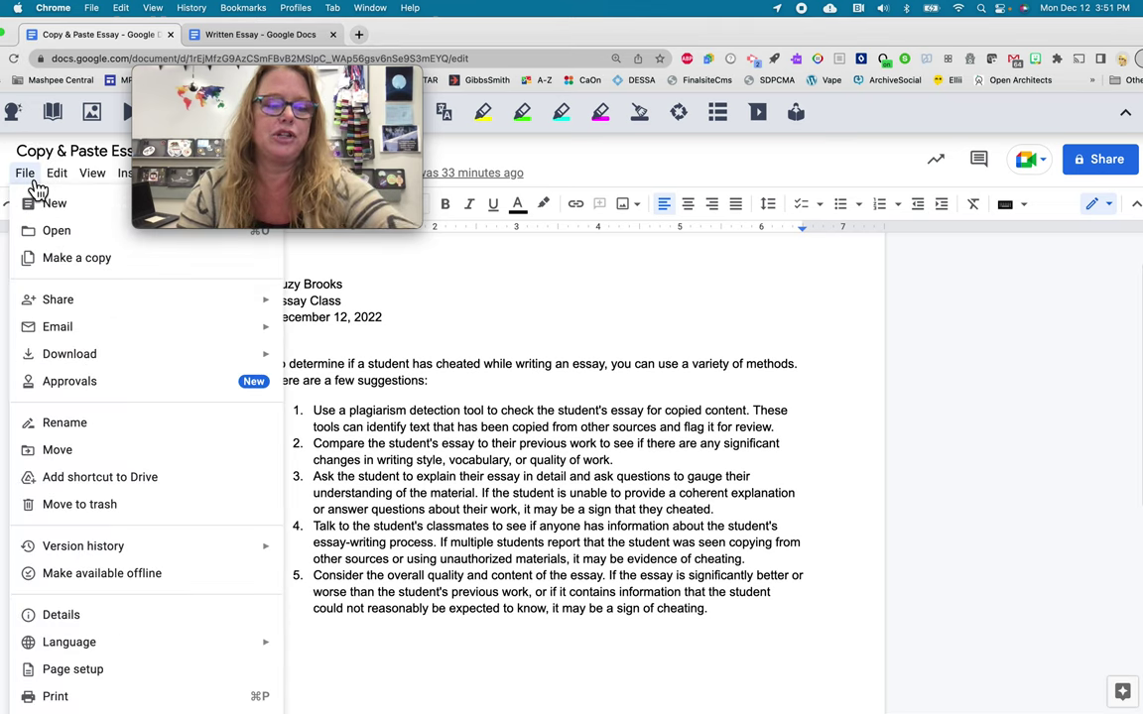
pyautogui.moveTo(112, 551)
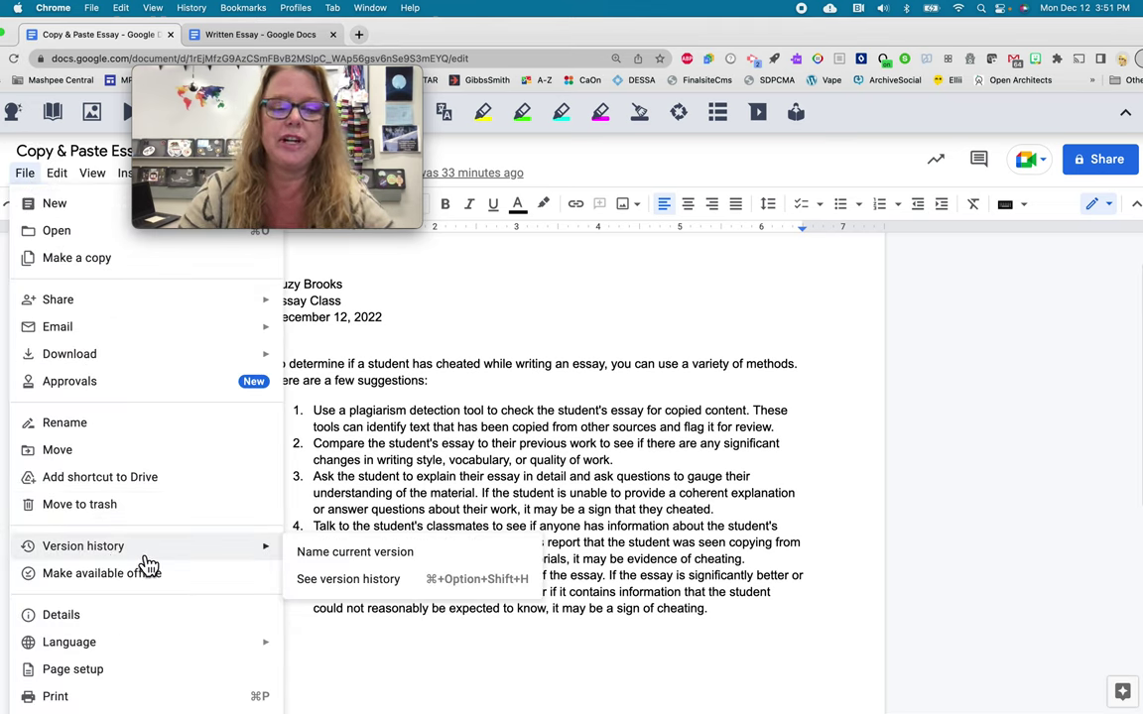
# Open the pasted essay's full version history and compare its 3:17 PM and 3:18 PM versions
pyautogui.click(342, 591)
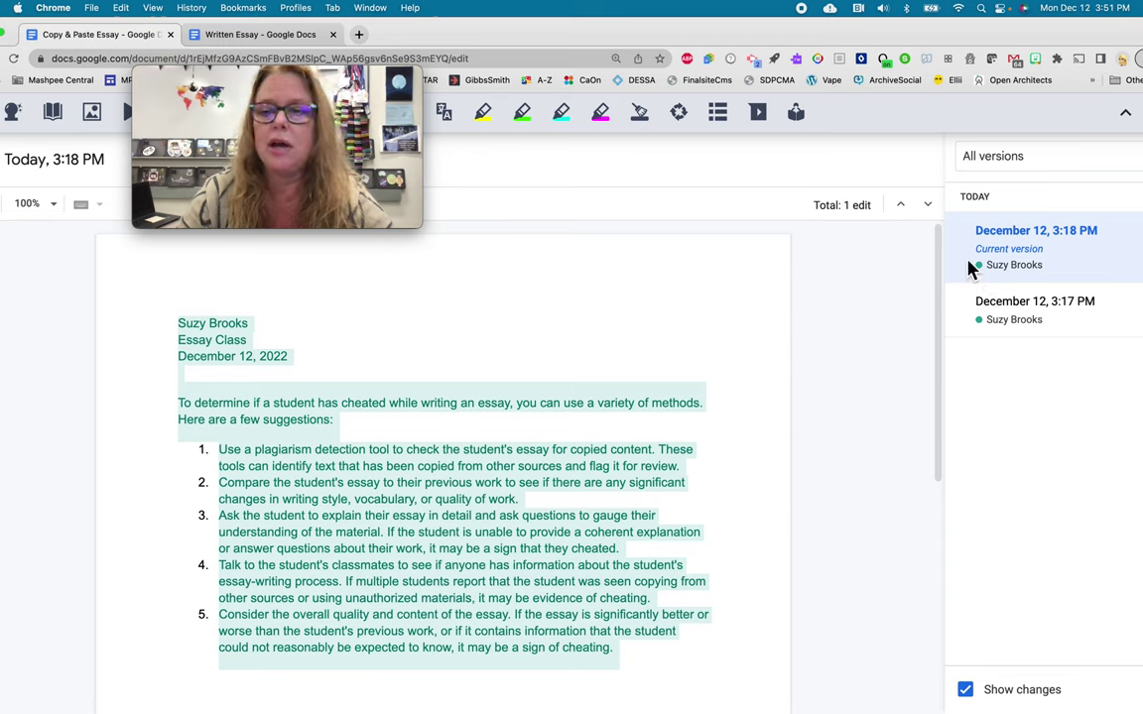
pyautogui.click(965, 328)
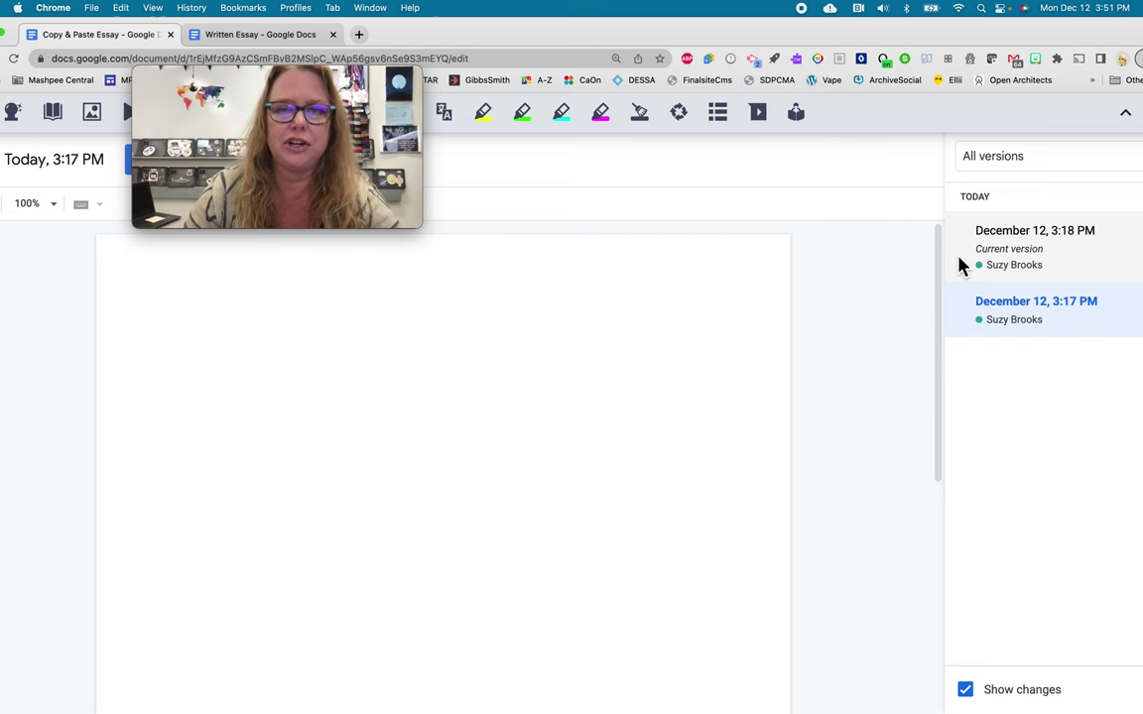
pyautogui.click(960, 266)
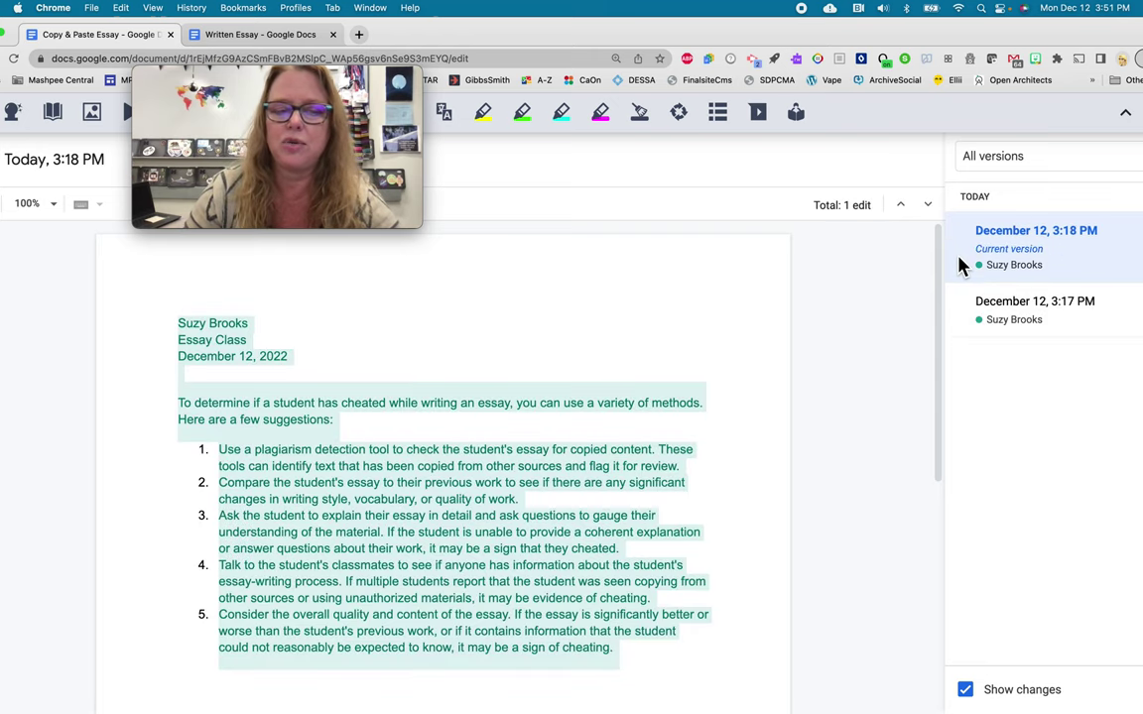
pyautogui.scroll(-2, 553, 357)
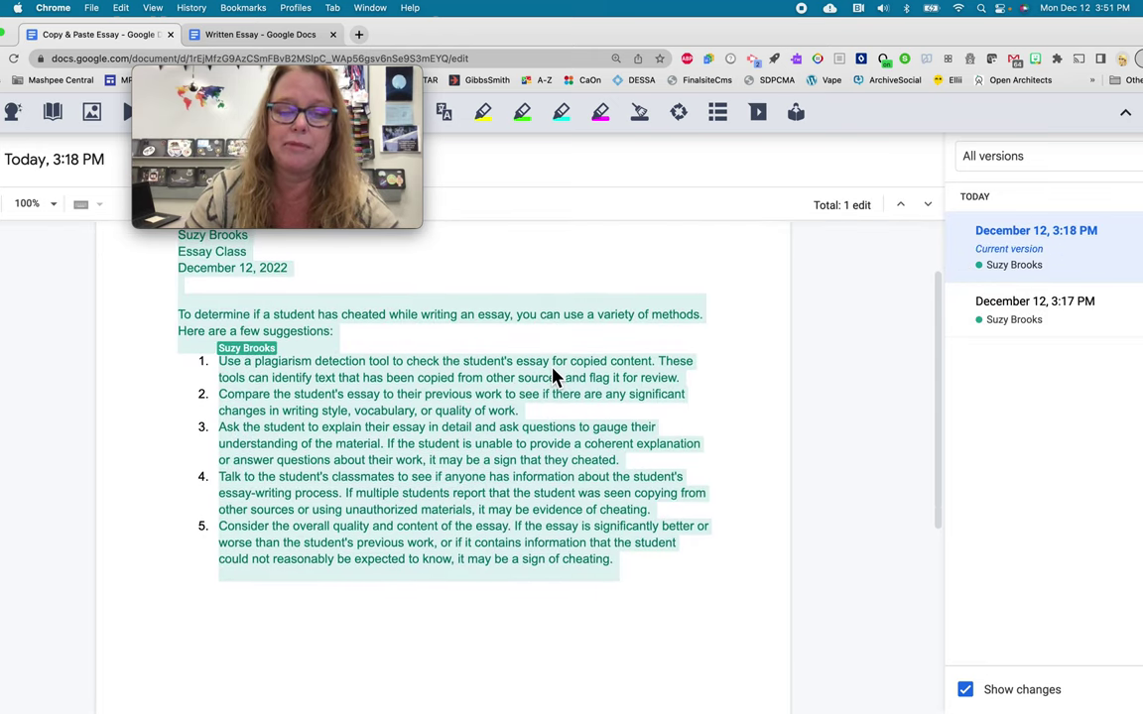
pyautogui.scroll(2, 553, 377)
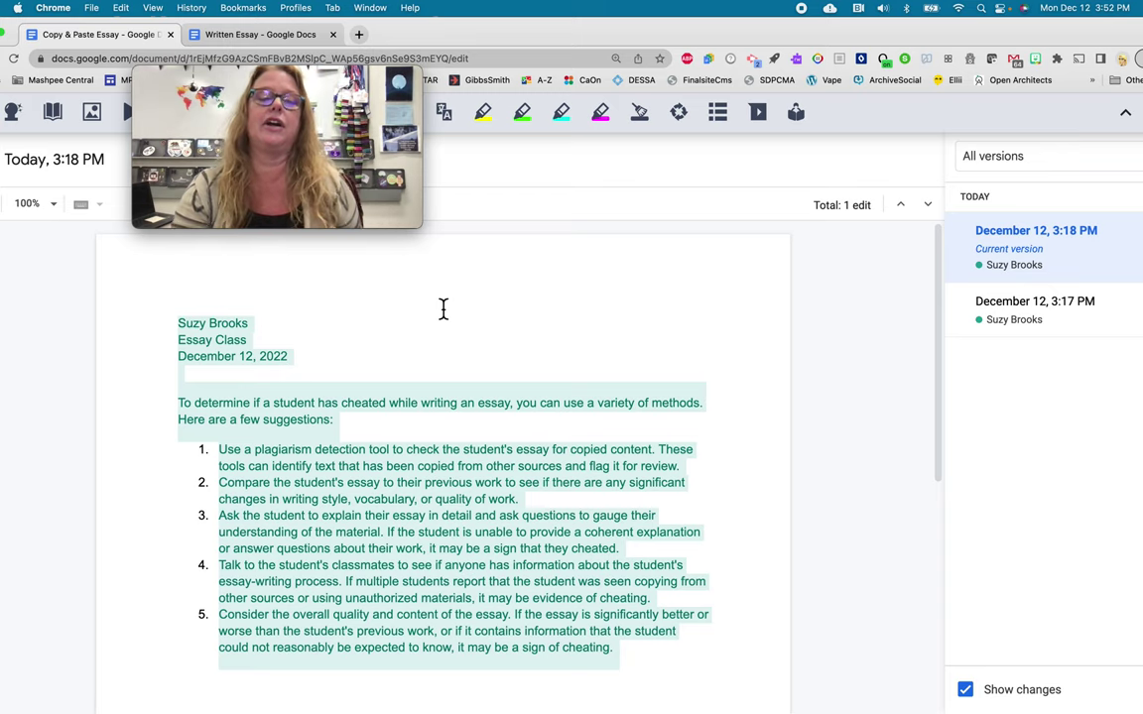
pyautogui.scroll(-1, 496, 523)
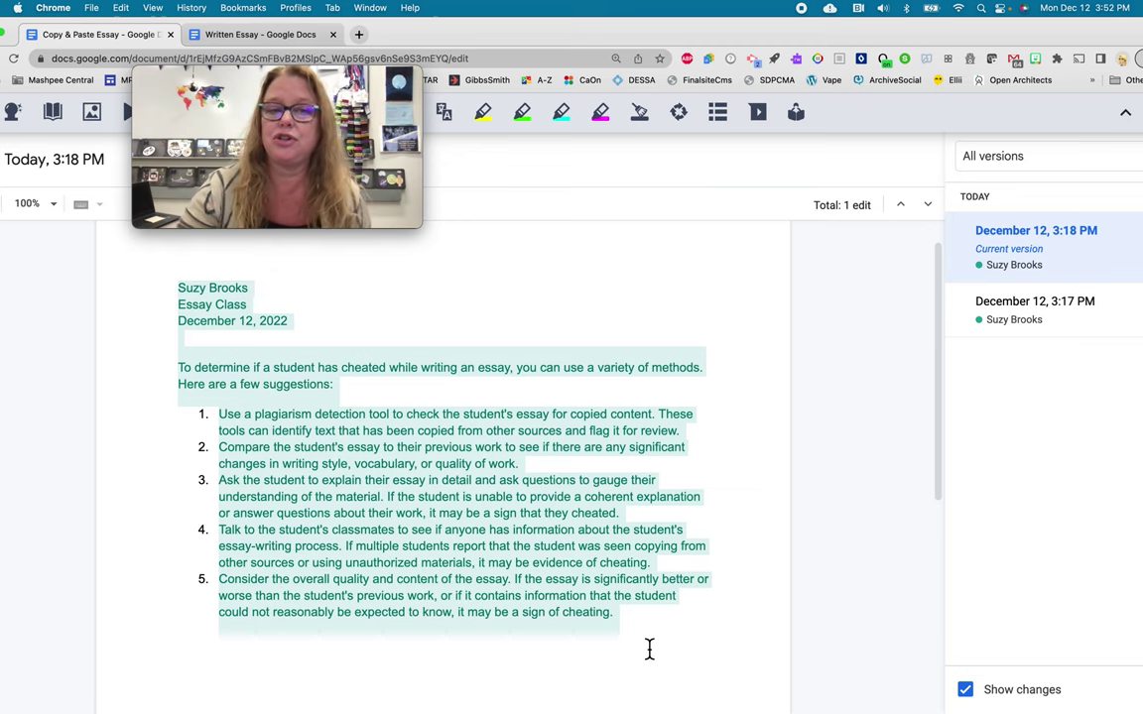
# Switch to the Written Essay and open its full version history via File > Version history
pyautogui.click(286, 36)
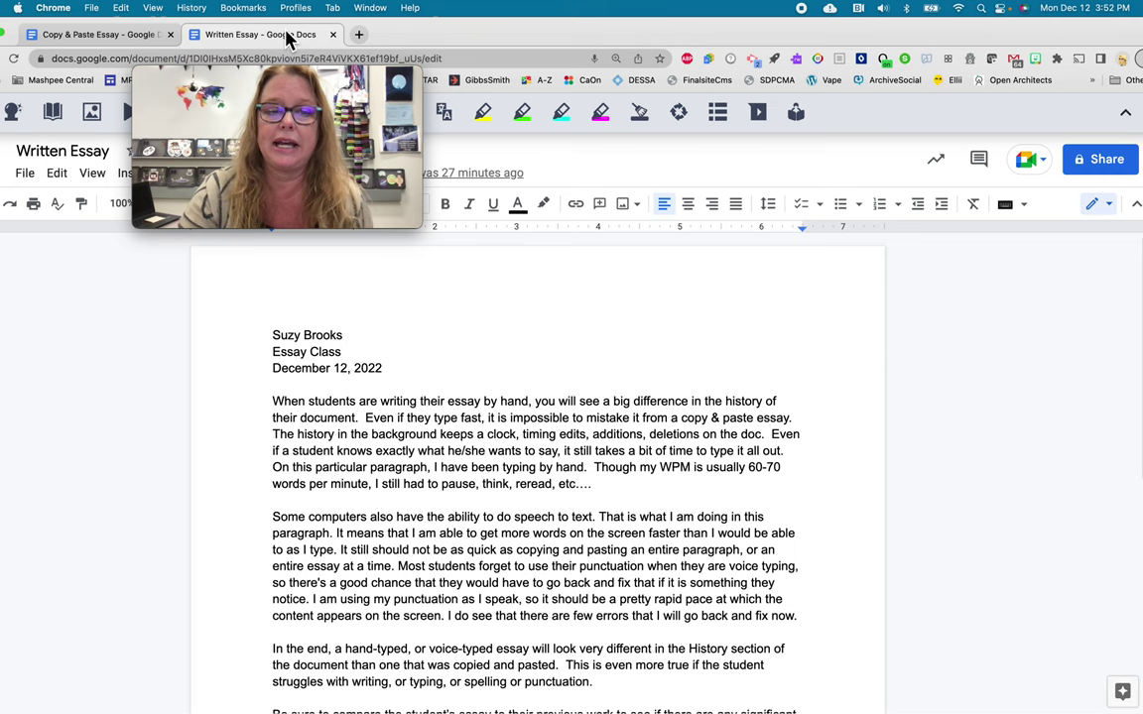
pyautogui.scroll(-1, 550, 251)
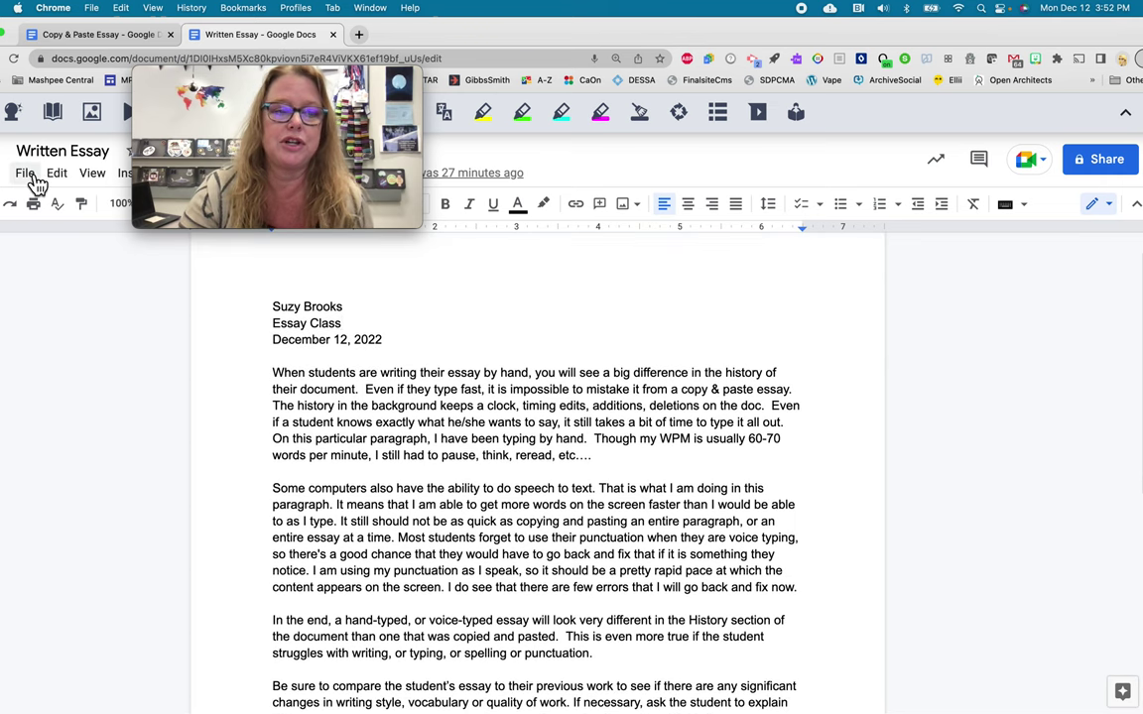
pyautogui.click(26, 174)
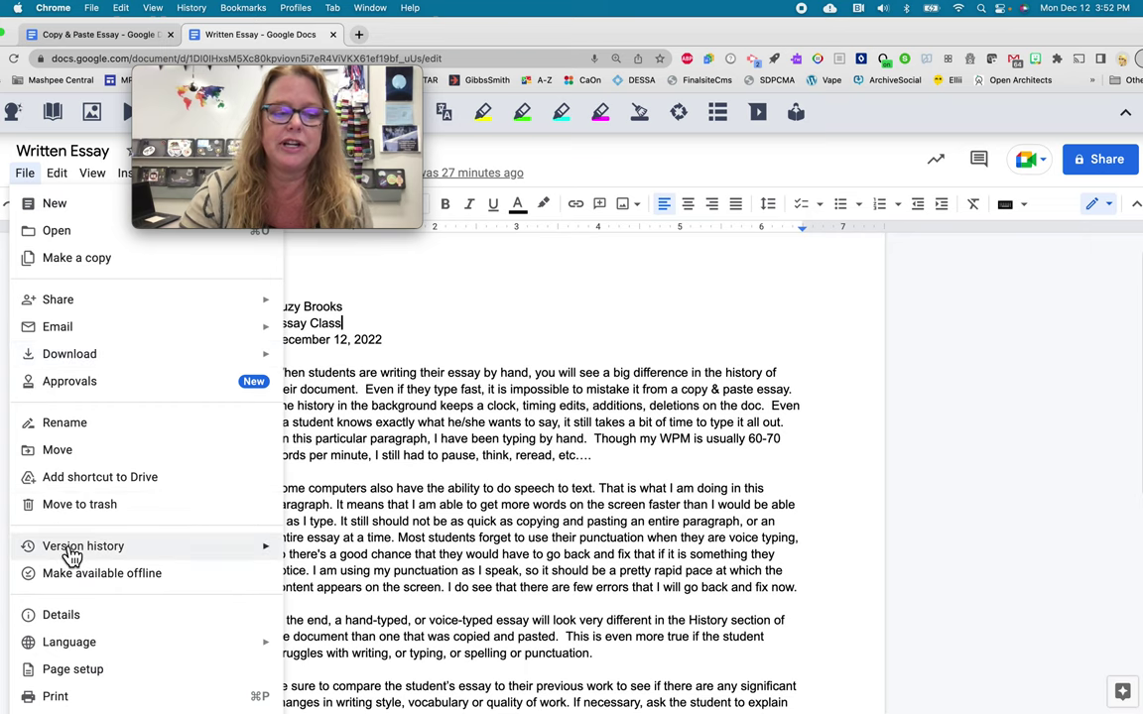
pyautogui.moveTo(188, 544)
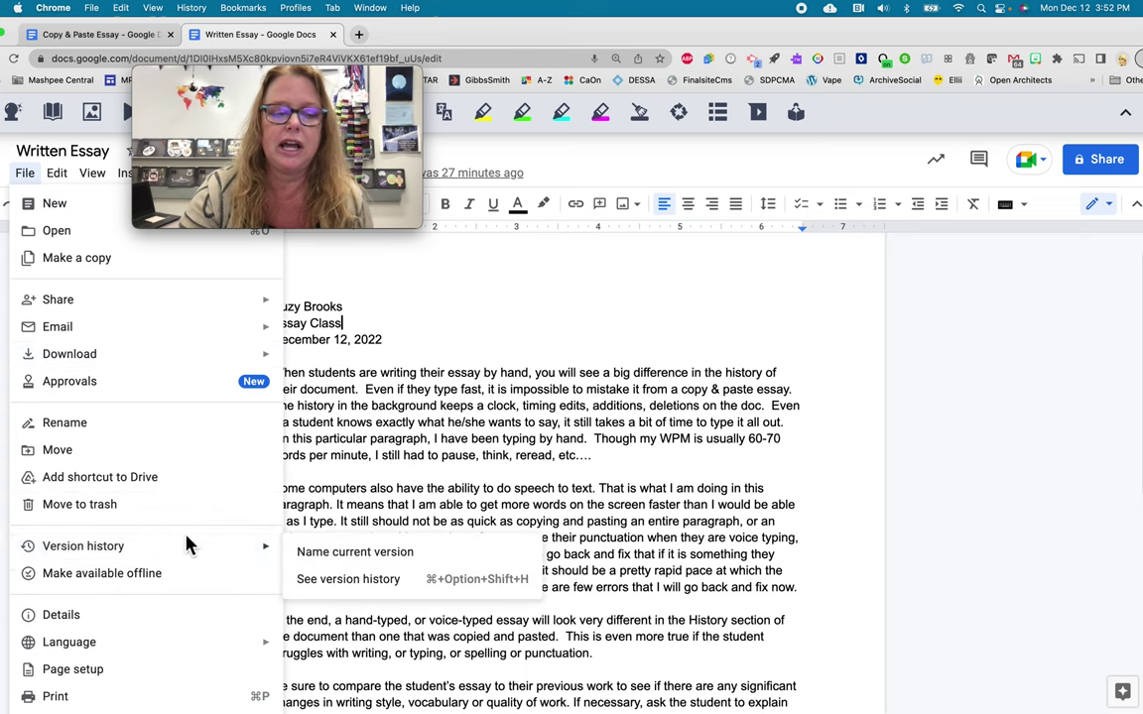
pyautogui.click(325, 583)
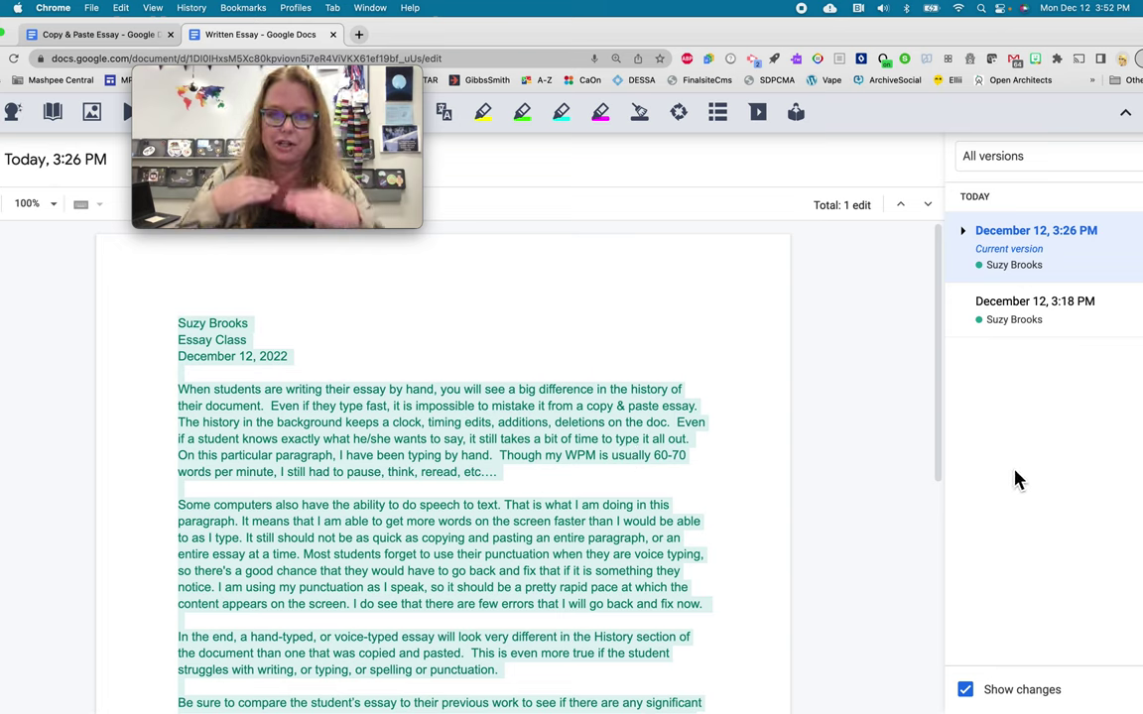
# View the empty 3:18 PM version, expand the 3:26 PM entry, then view the 3:19 and 3:20 PM versions
pyautogui.click(1051, 324)
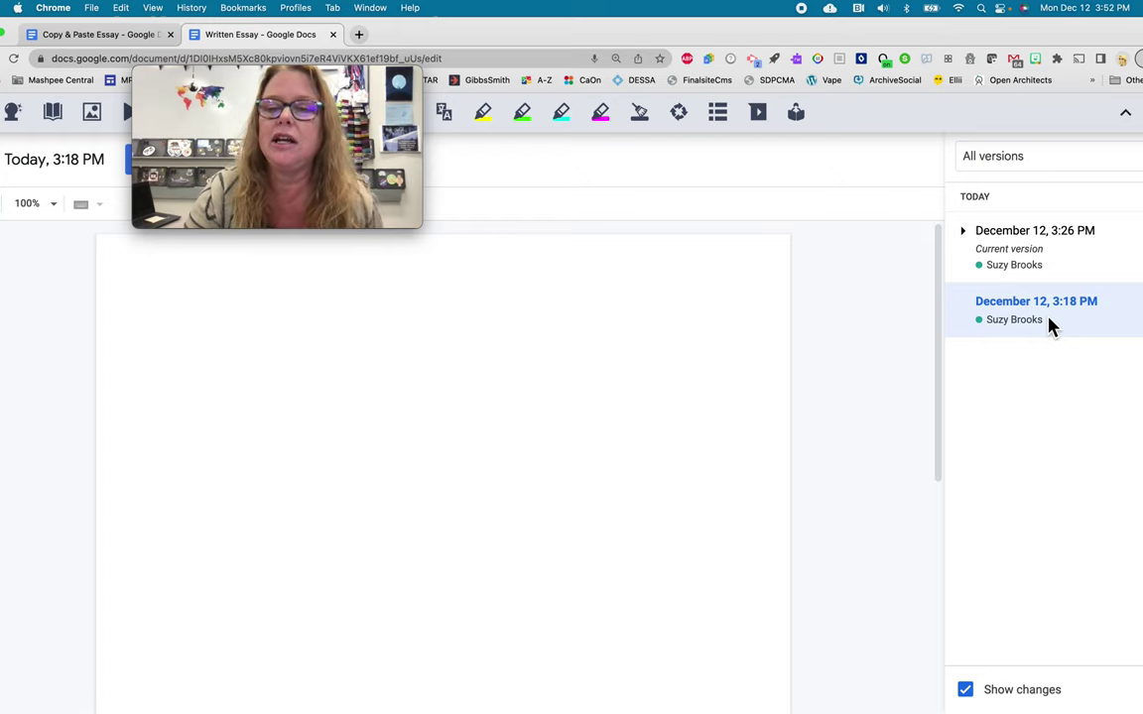
pyautogui.click(975, 241)
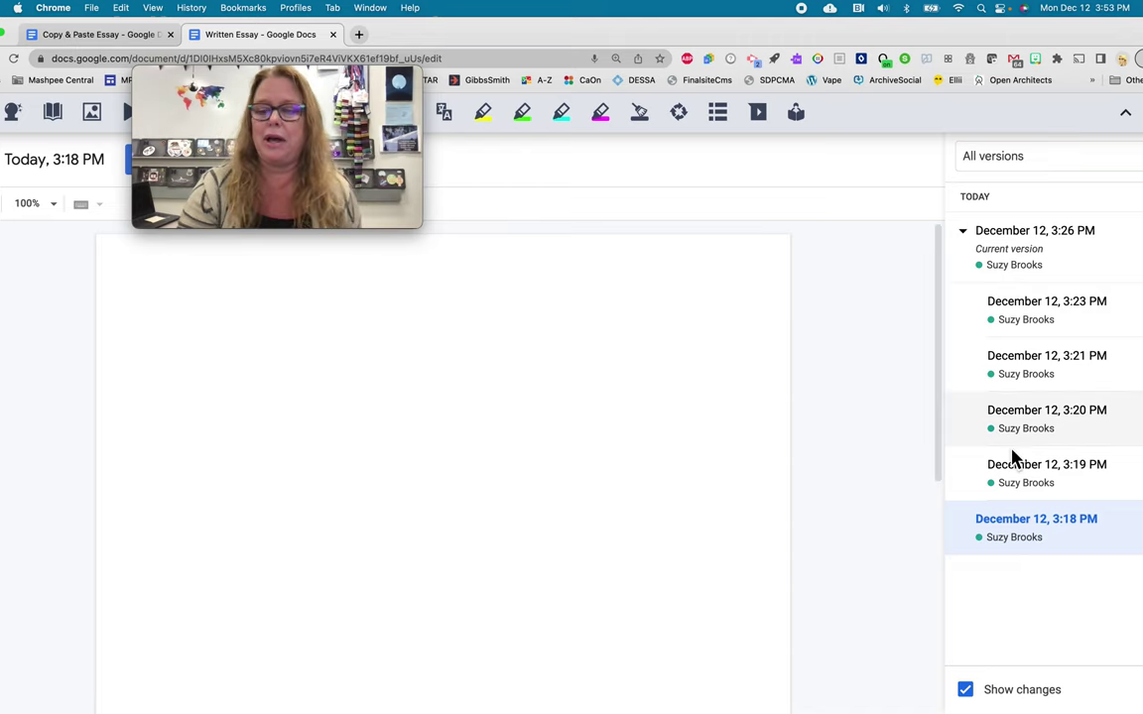
pyautogui.click(1069, 484)
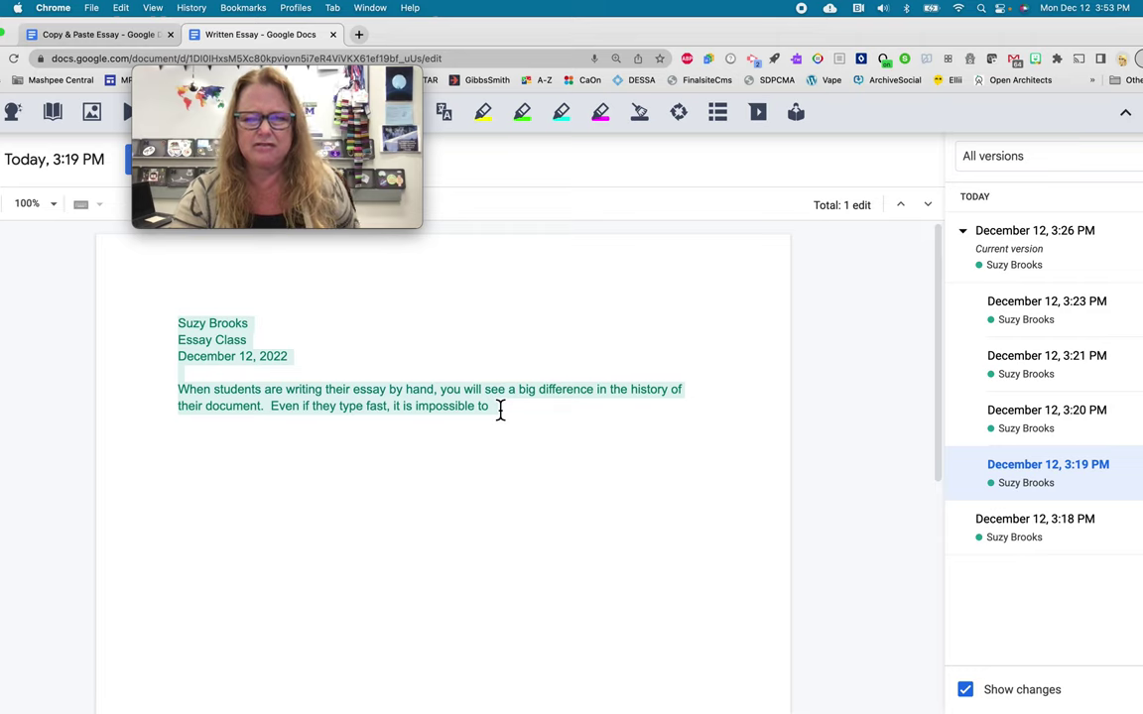
pyautogui.click(1039, 416)
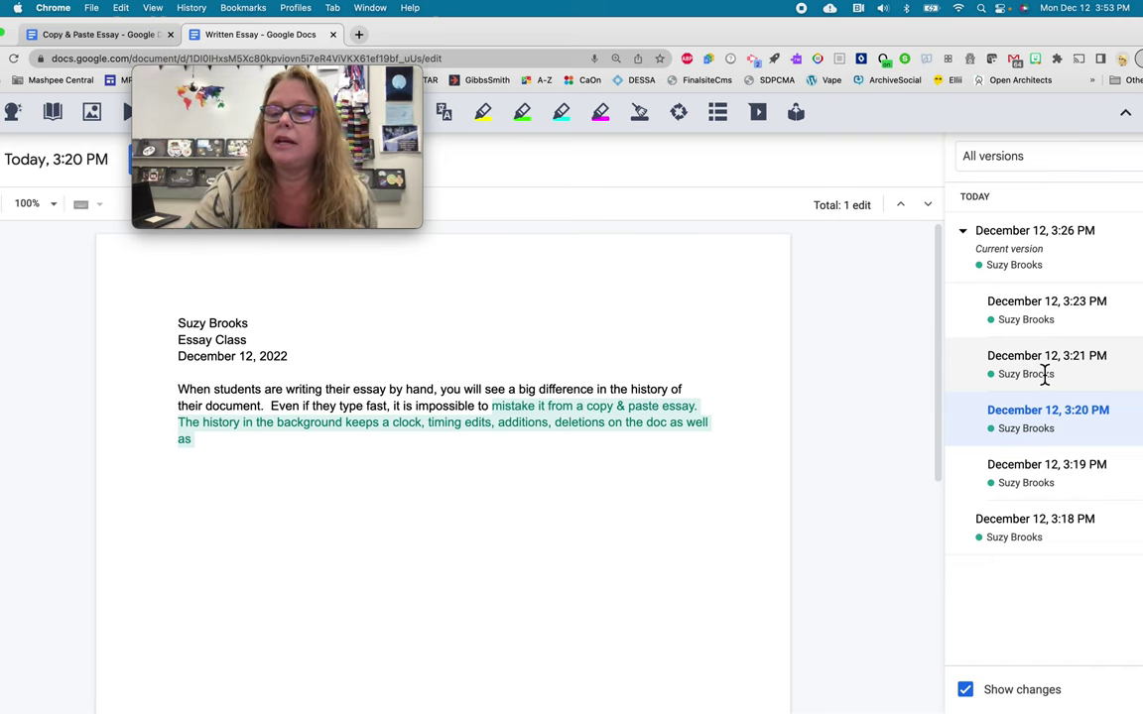
# View the Written Essay's 3:21 PM and 3:23 PM versions, showing the added speech-to-text paragraph
pyautogui.click(1030, 377)
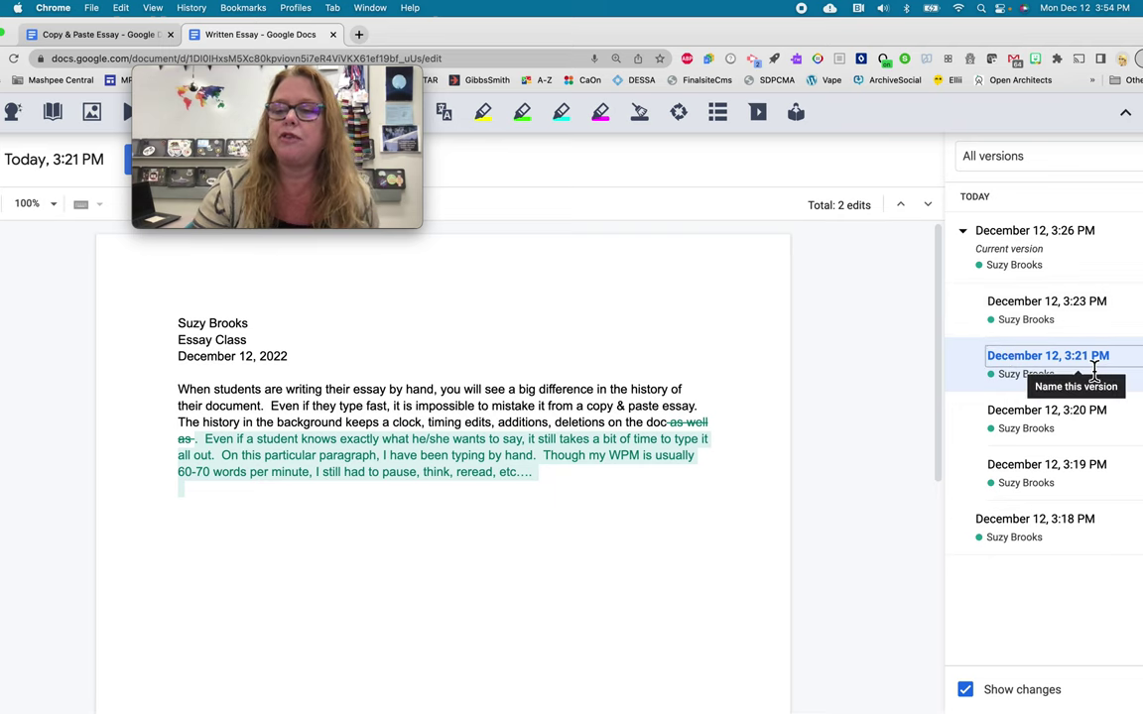
pyautogui.click(1050, 310)
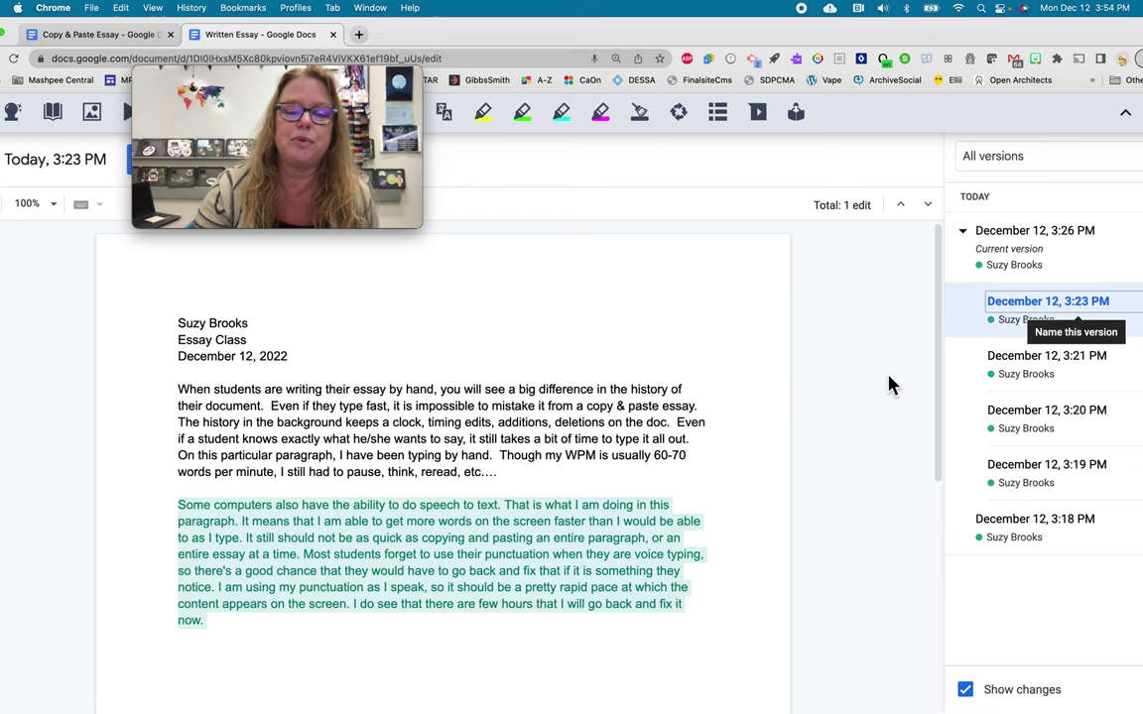
pyautogui.scroll(-2, 751, 568)
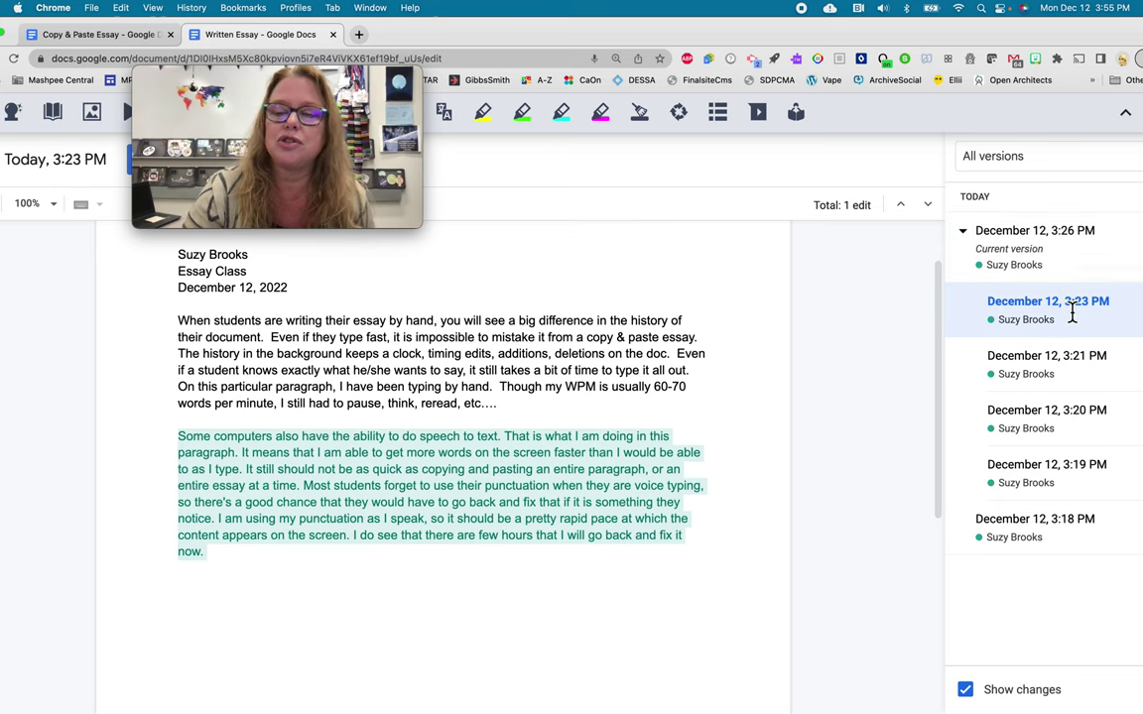
pyautogui.click(1050, 274)
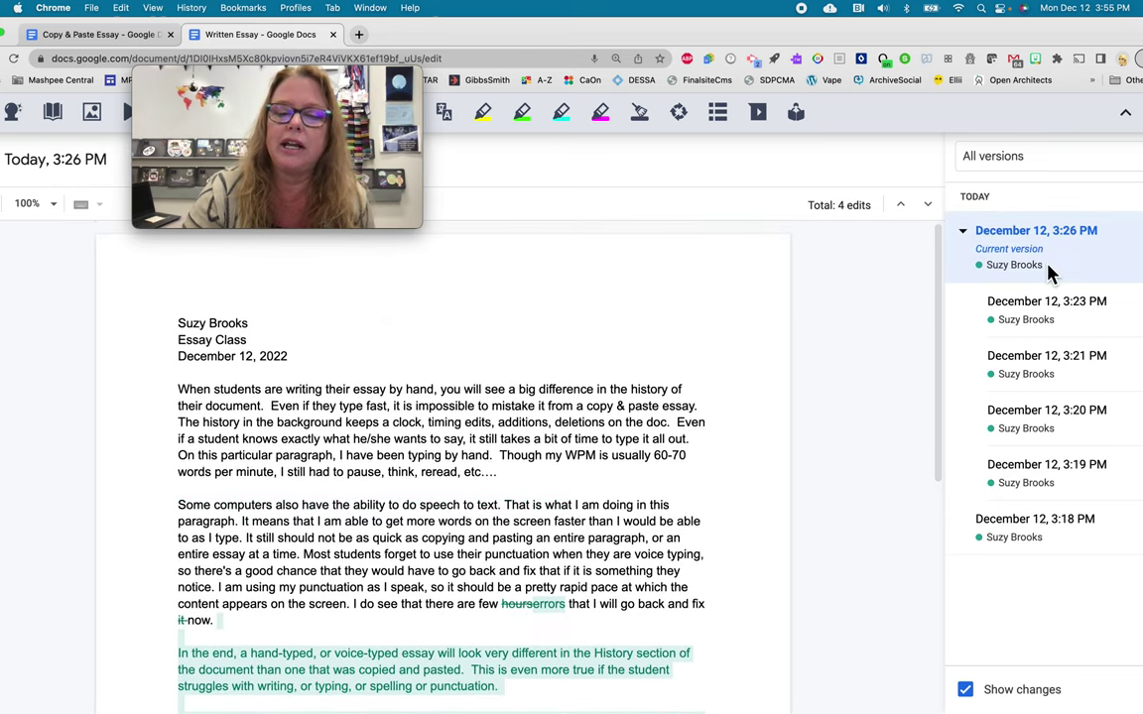
pyautogui.scroll(-5, 610, 481)
pyautogui.scroll(-2, 610, 483)
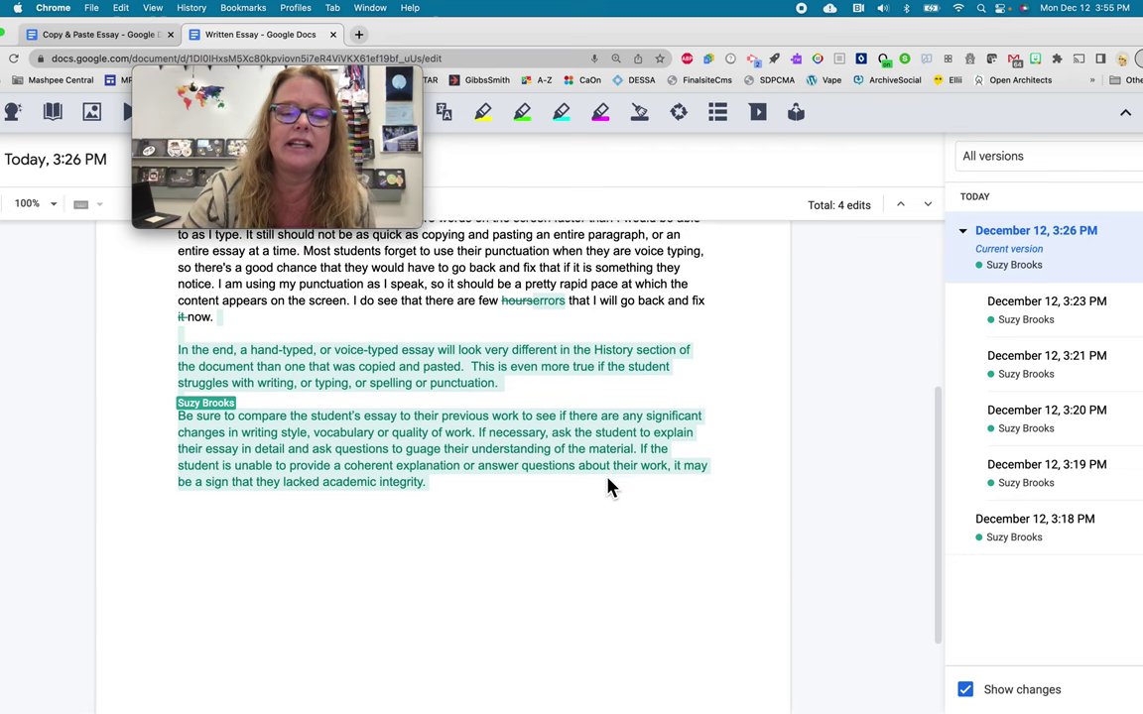